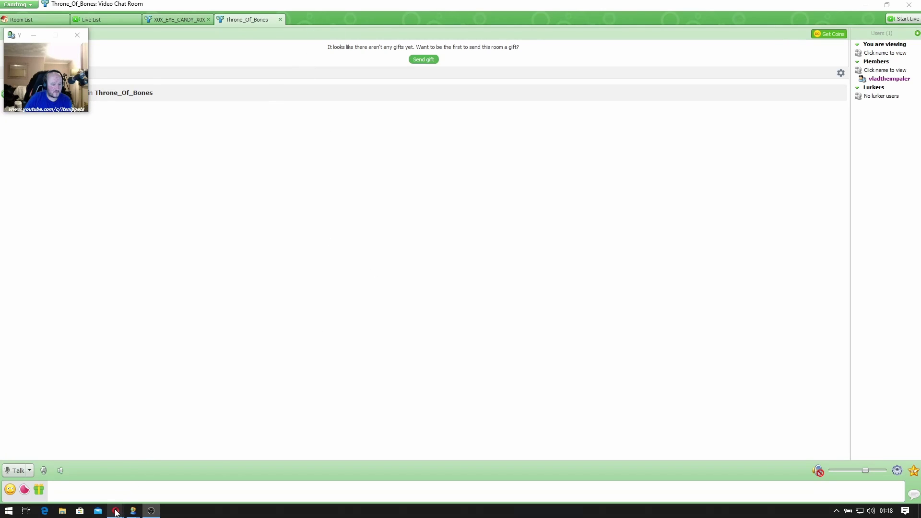
Switch to the Opera browser, maximize it, and open the settings of the Throne_Of_Bones room
mouse_move(115, 511)
left_click(168, 461)
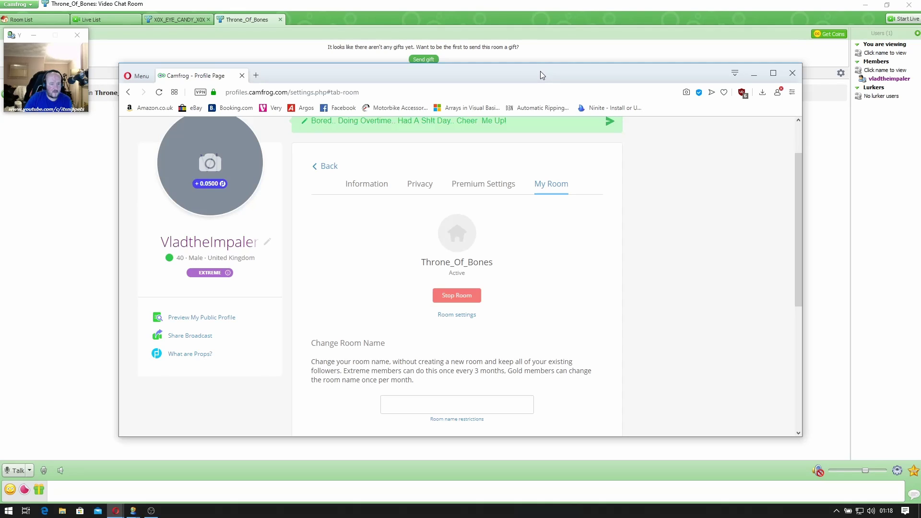
left_click(774, 74)
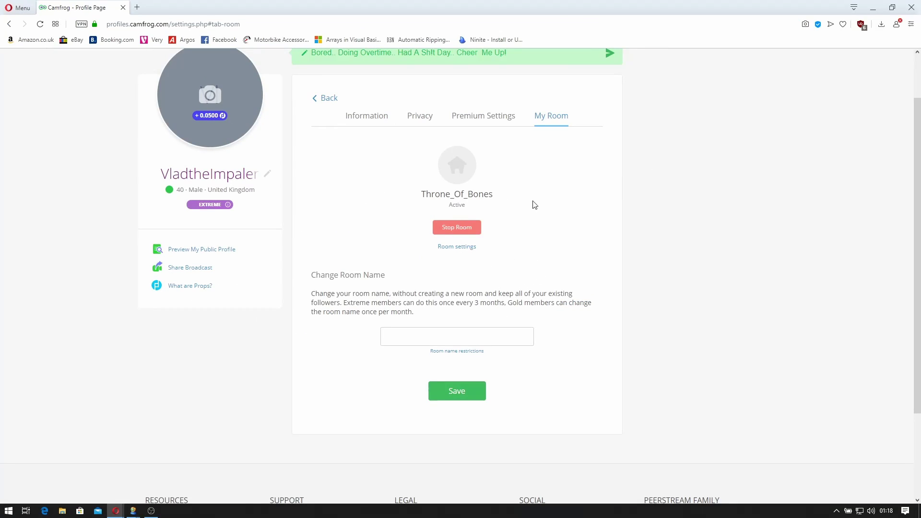
left_click(460, 248)
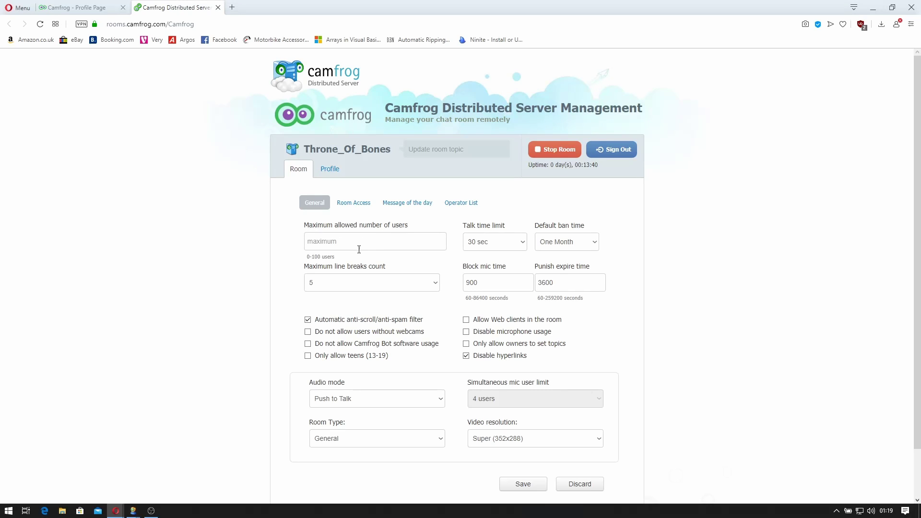
Examine the maximum allowed number of users and the maximum line breaks count in the general room settings
left_click_drag(335, 259, 325, 222)
double_click(316, 257)
left_click(417, 245)
scroll(479, 278, "down", 1)
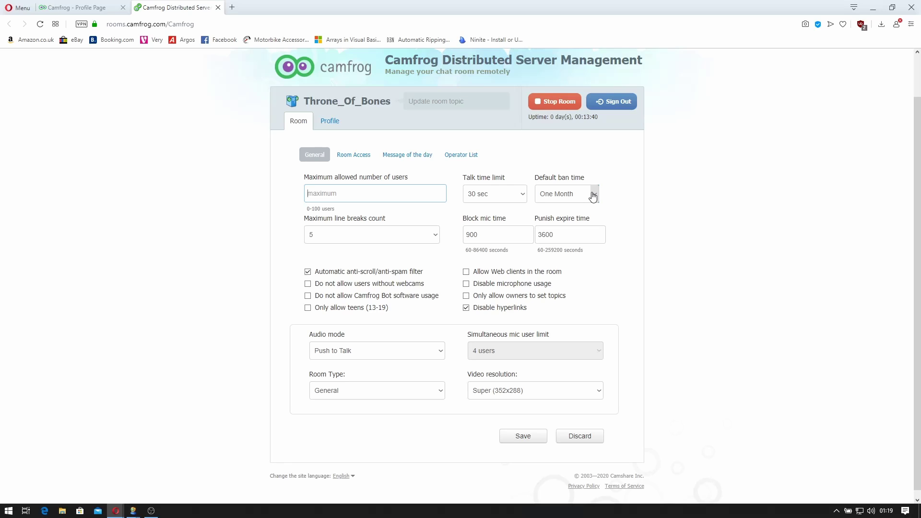
scroll(640, 209, "down", 1)
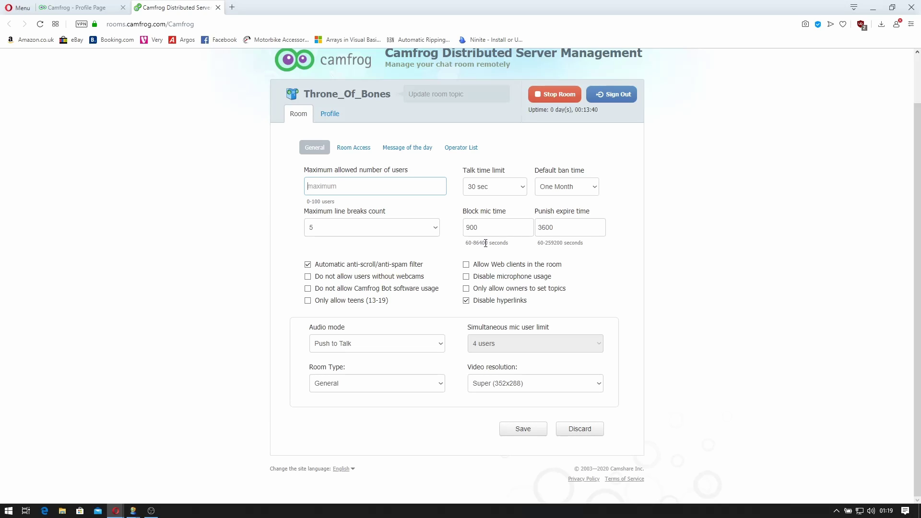
left_click(414, 231)
left_click(414, 232)
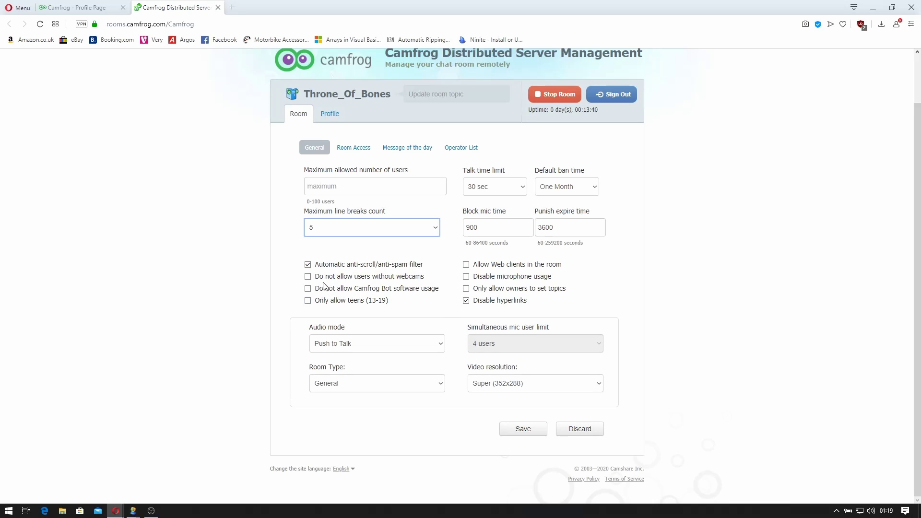
Disallow users without webcams and allow only owners to set topics
left_click(308, 277)
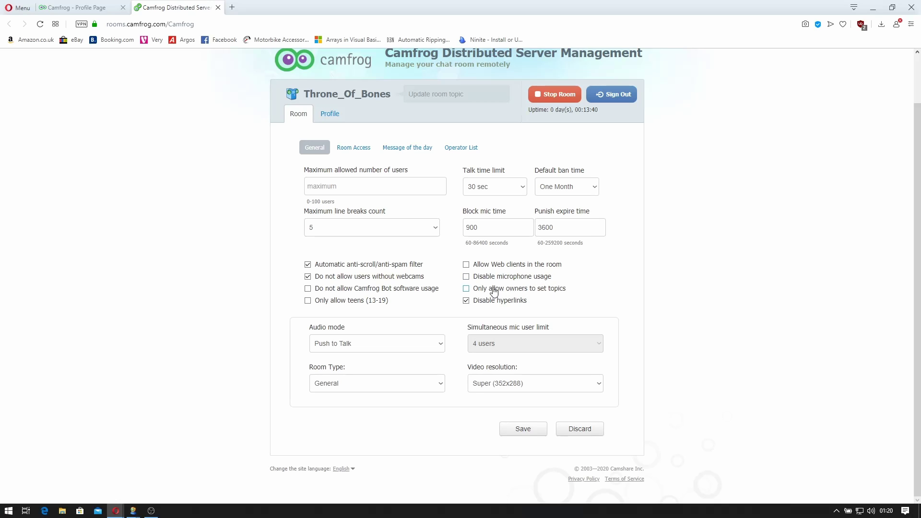
left_click(466, 288)
Review the available audio modes and set the room type to 18+
left_click(413, 349)
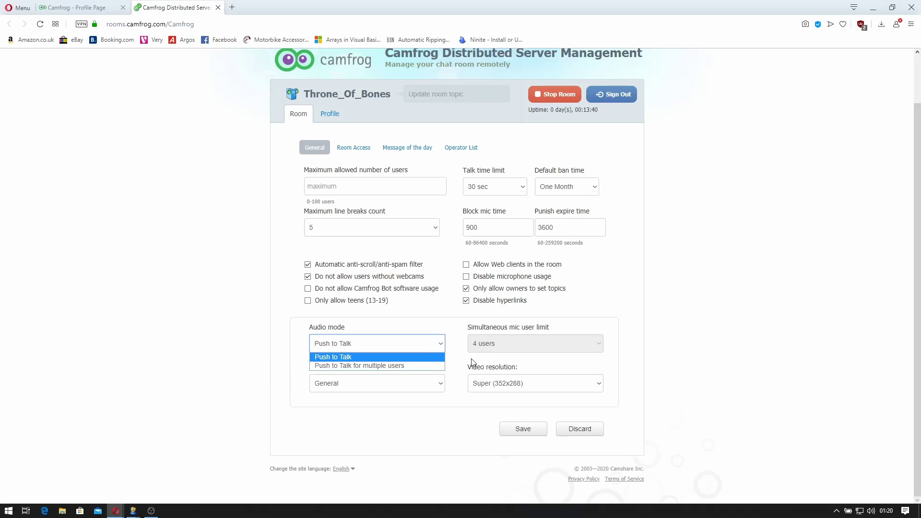
left_click(501, 351)
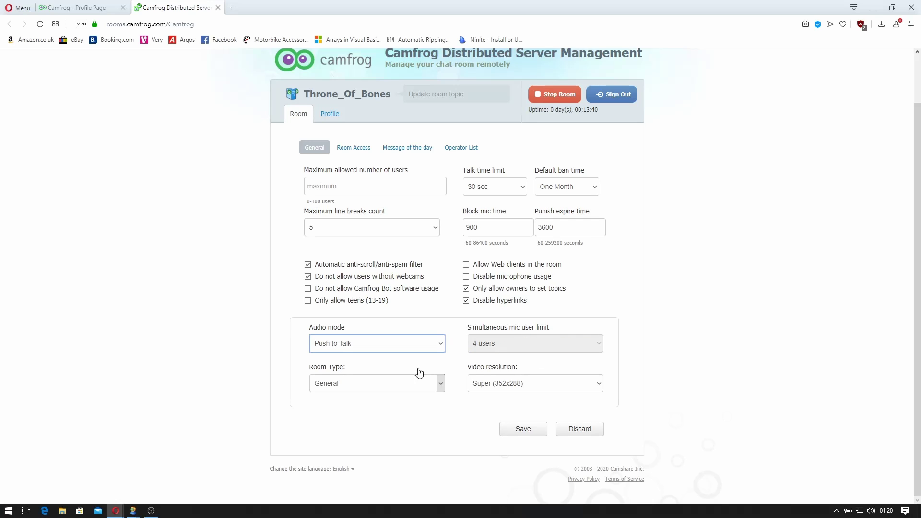
left_click(424, 384)
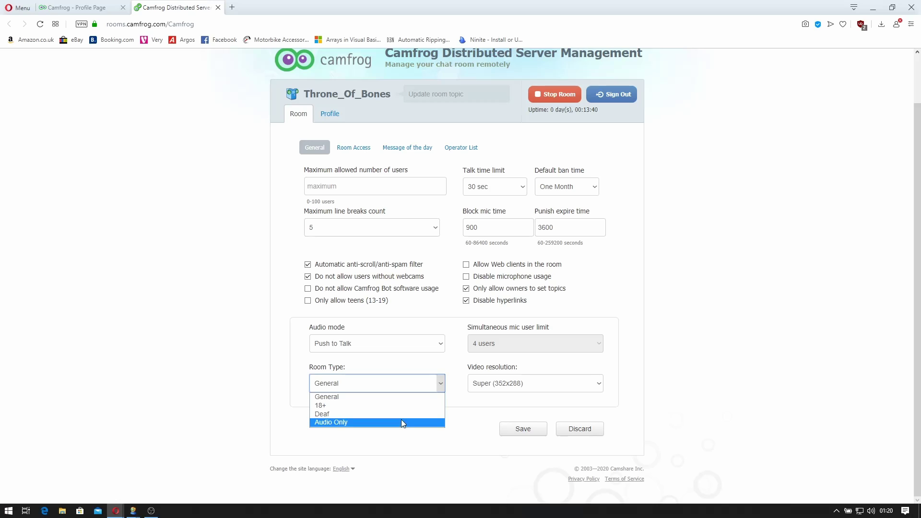
left_click(403, 406)
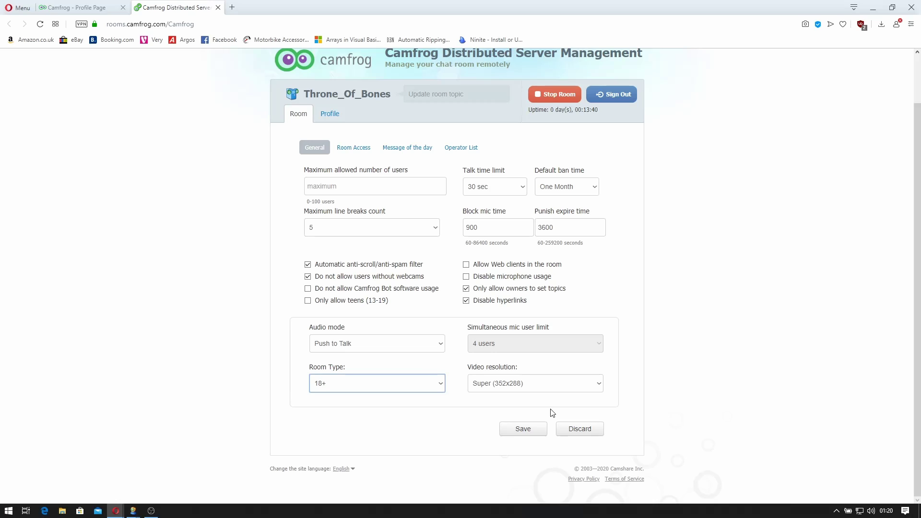
In the room access settings, enter and retype the /ADDOWNER and /CLEARBL command password
left_click(362, 158)
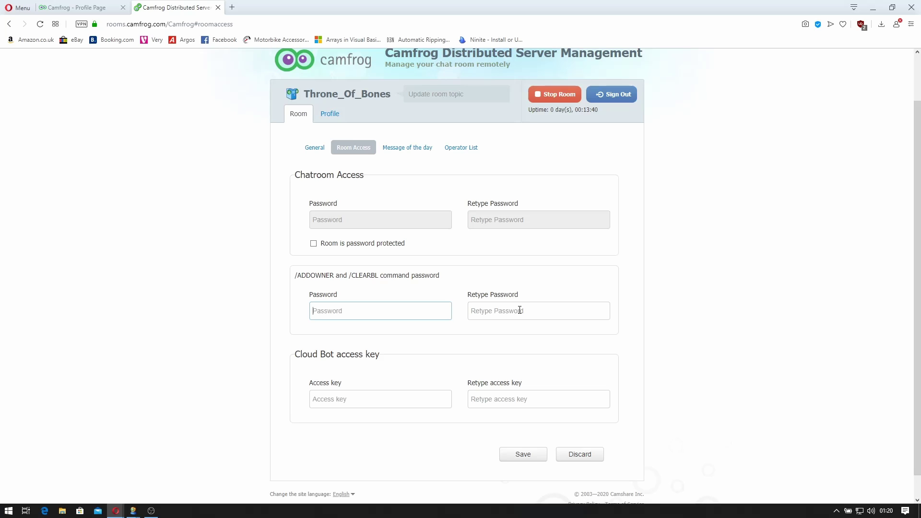
type("•")
left_click(520, 310)
type("•")
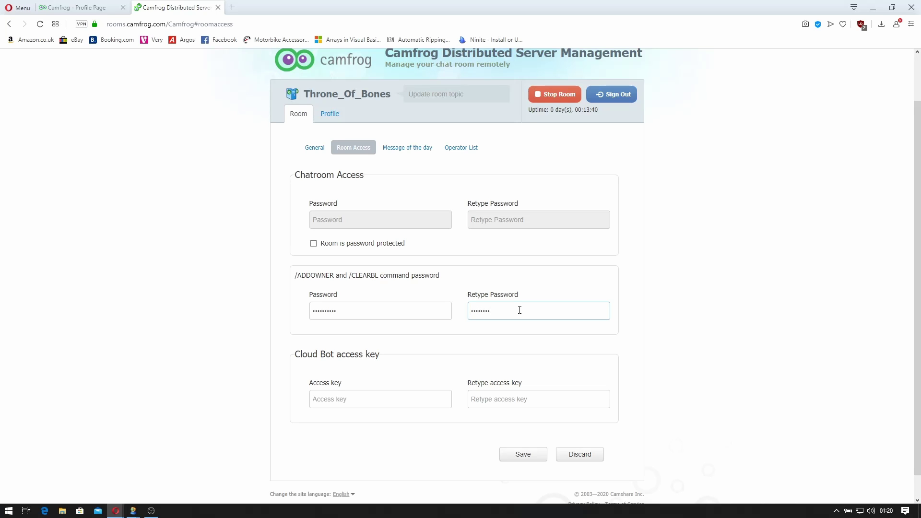
Enter and retype the Cloud Bot access key
key("Tab")
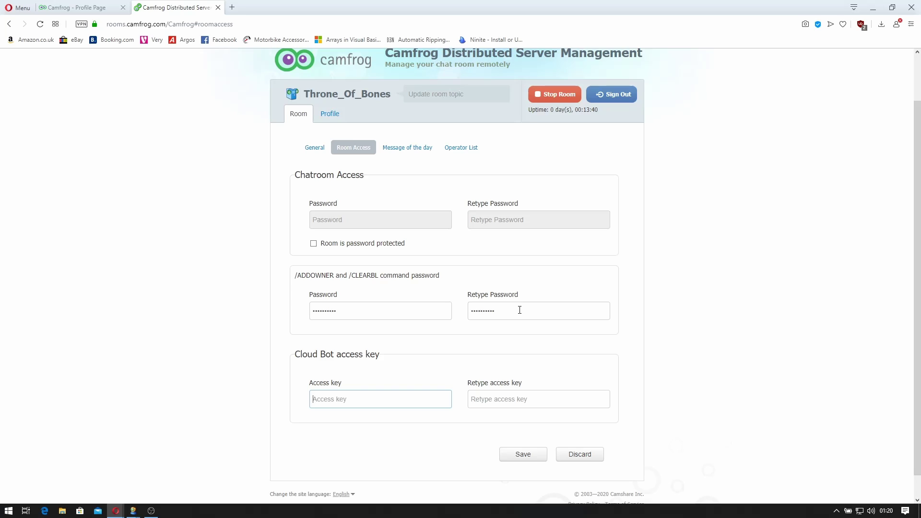
type("•")
key("Tab")
type("•")
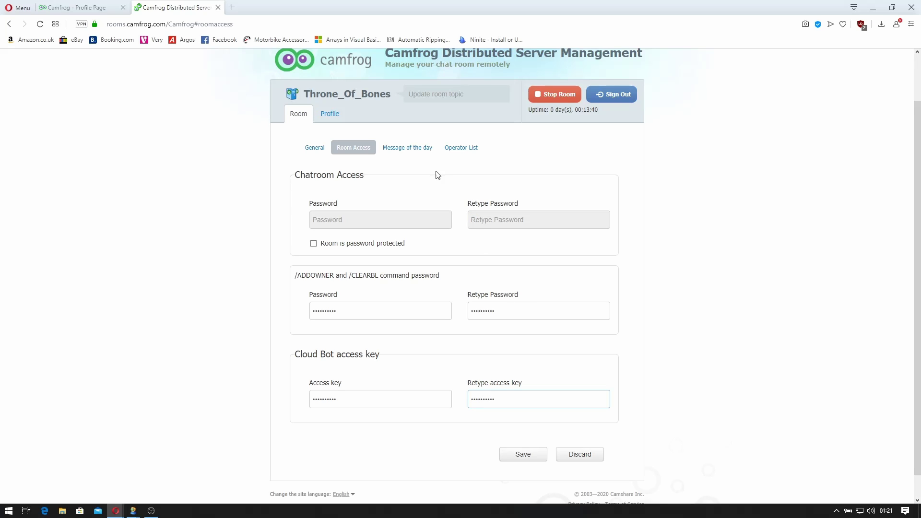
Set the message of the day to "Hi Welcome To The Throne Of Bones" and save it
left_click(423, 149)
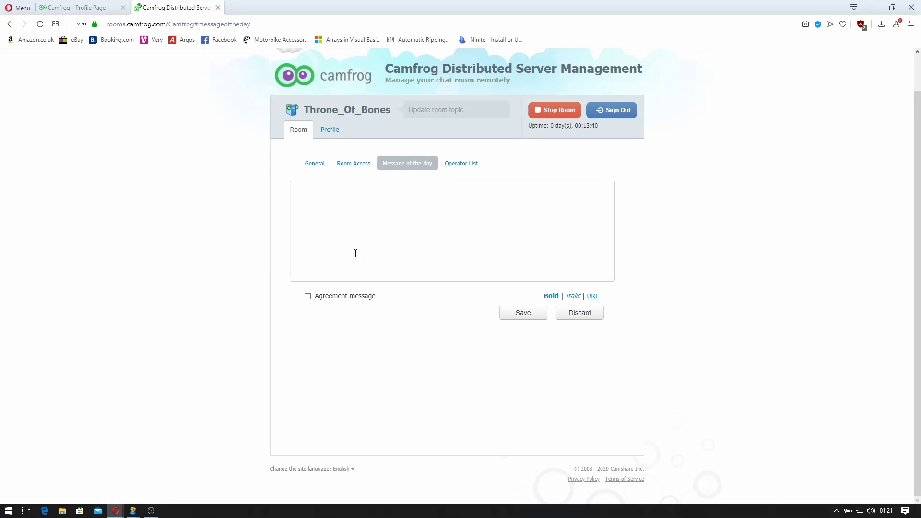
left_click(383, 230)
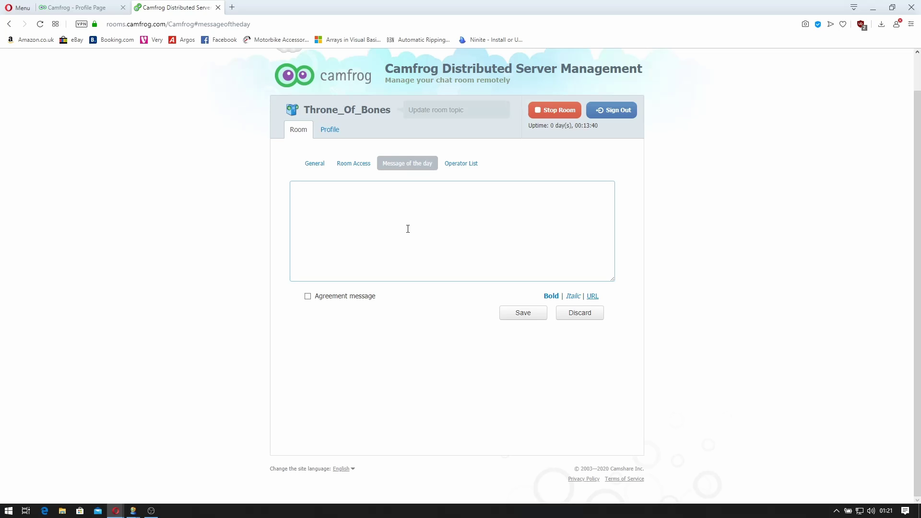
type("Hi Welcome t")
key("BackSpace")
key("BackSpace")
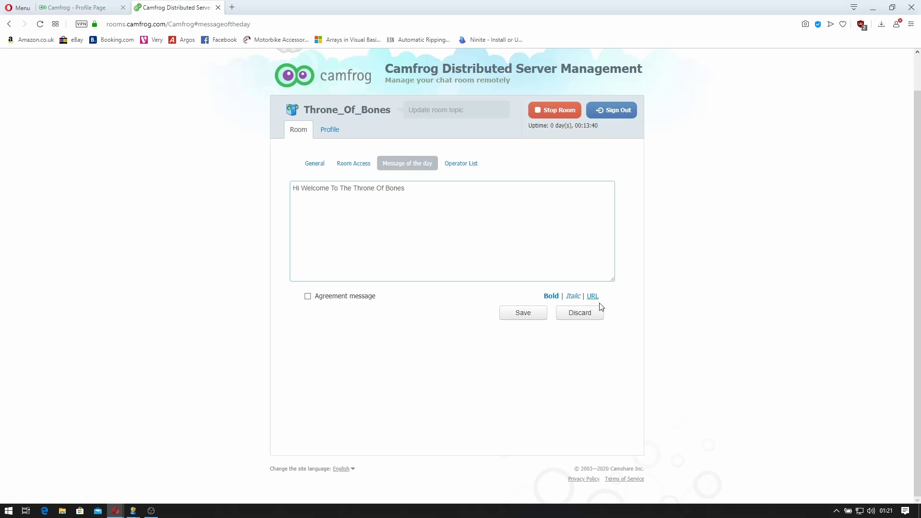
left_click(523, 312)
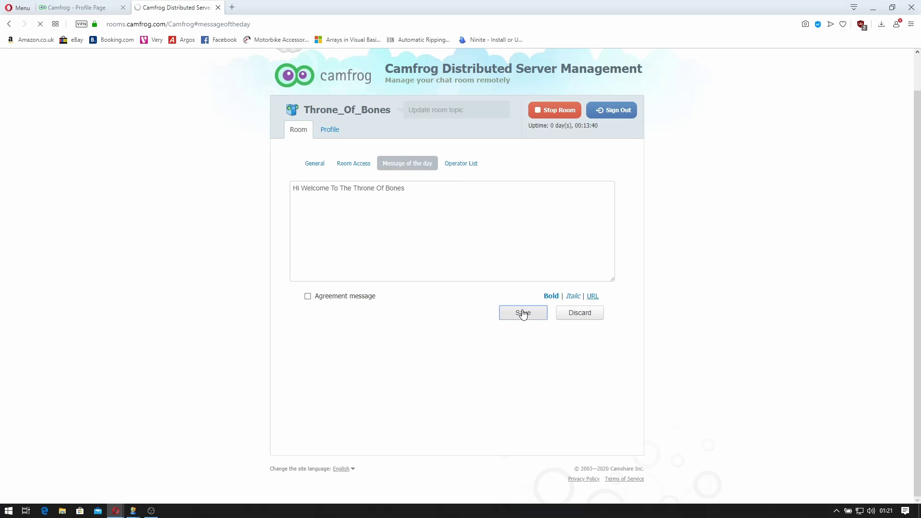
Check the room access settings and examine the roles that can be assigned in the operator list
left_click(463, 164)
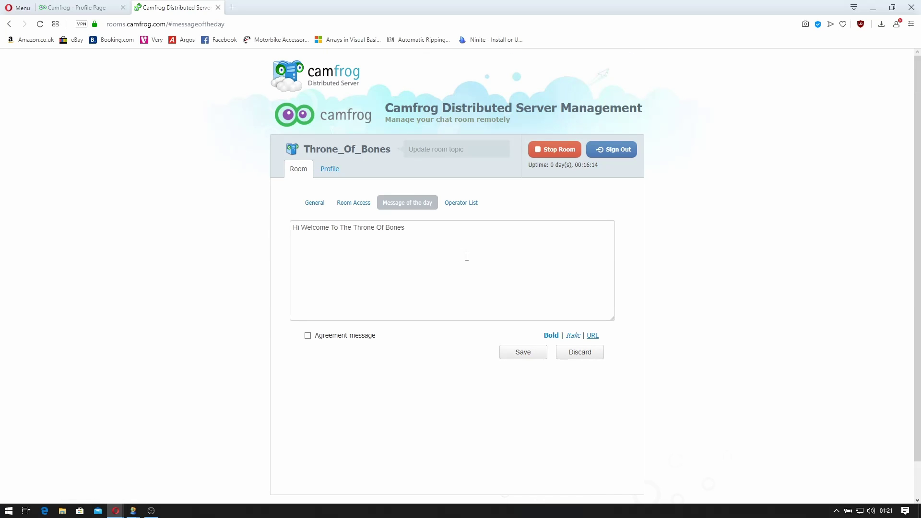
left_click(468, 205)
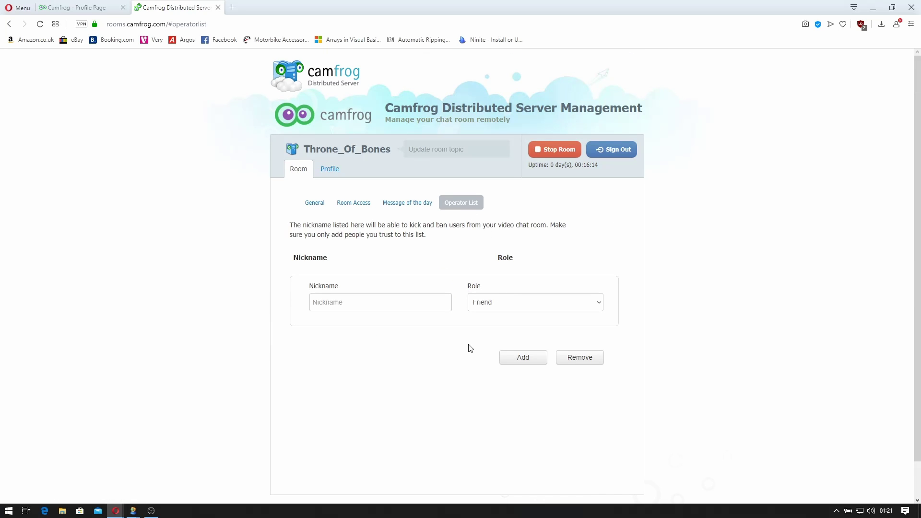
left_click(350, 204)
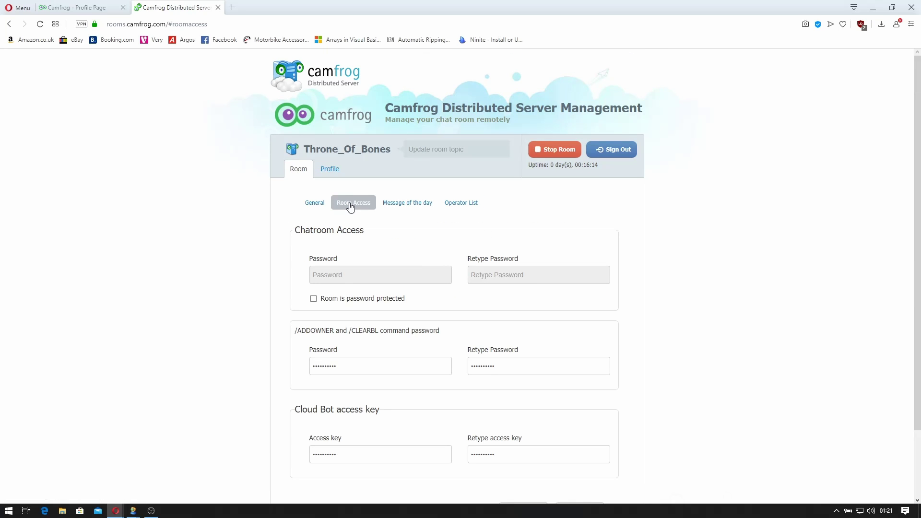
left_click(450, 204)
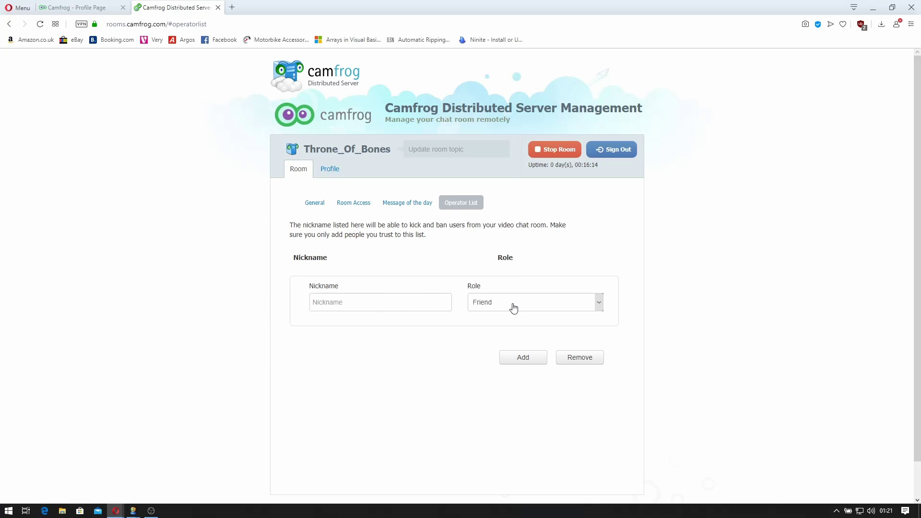
left_click(514, 307)
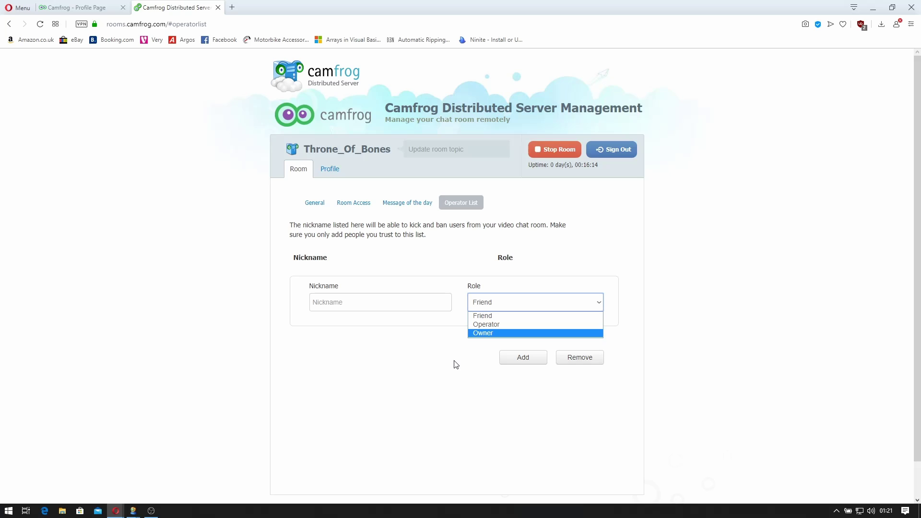
left_click(442, 353)
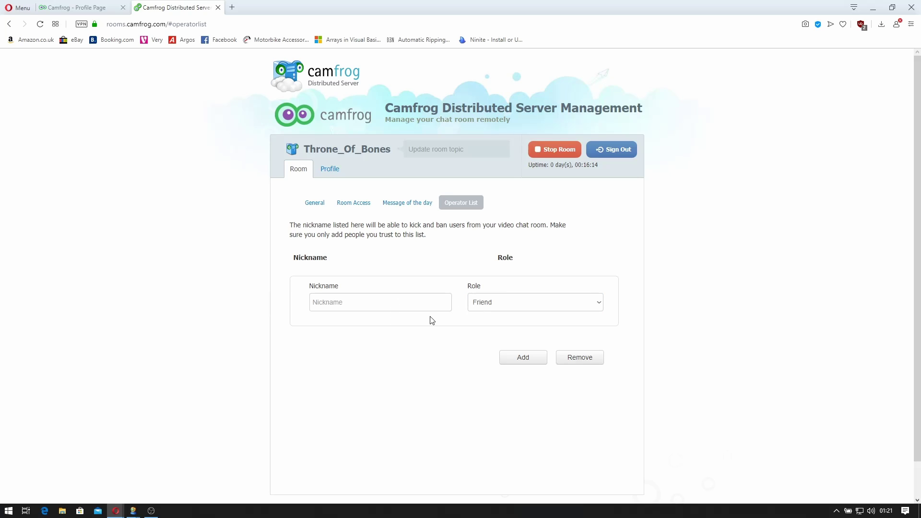
Switch to the Camfrog Video Chat client and inspect the member's status details in the Throne_Of_Bones user list
mouse_move(133, 510)
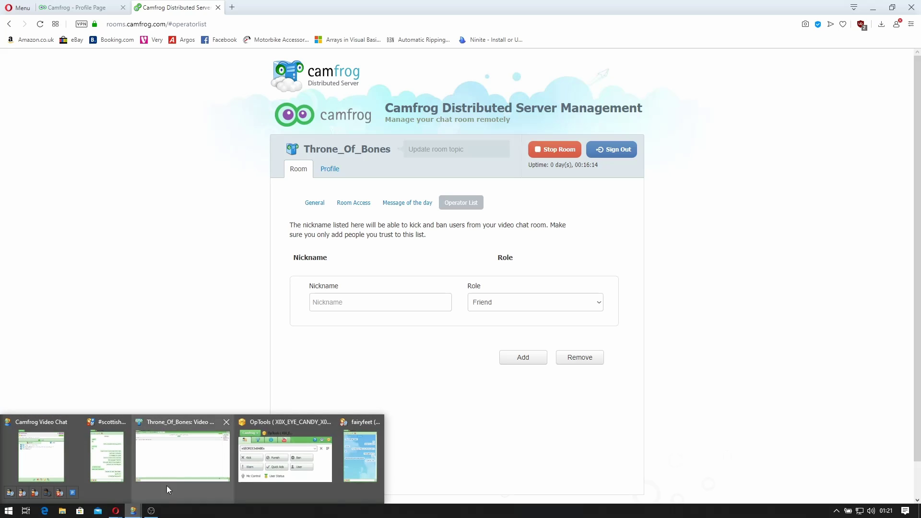
left_click(182, 453)
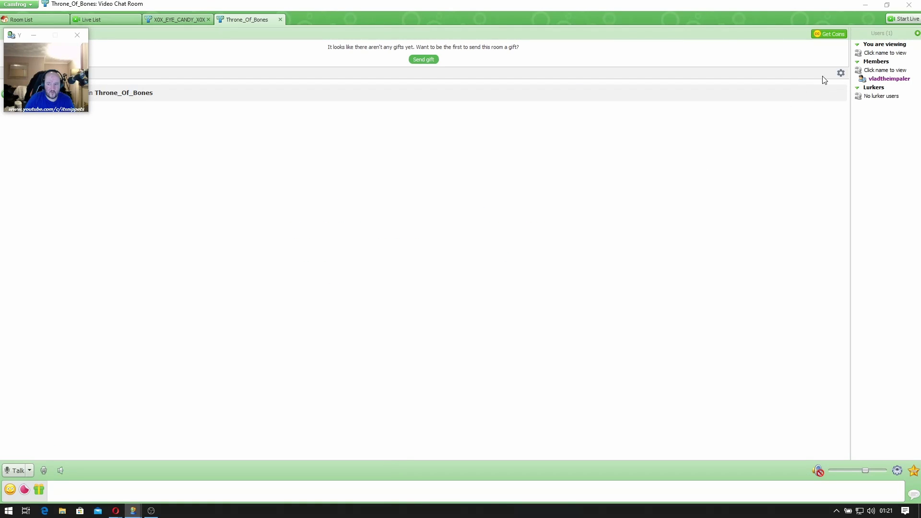
mouse_move(879, 80)
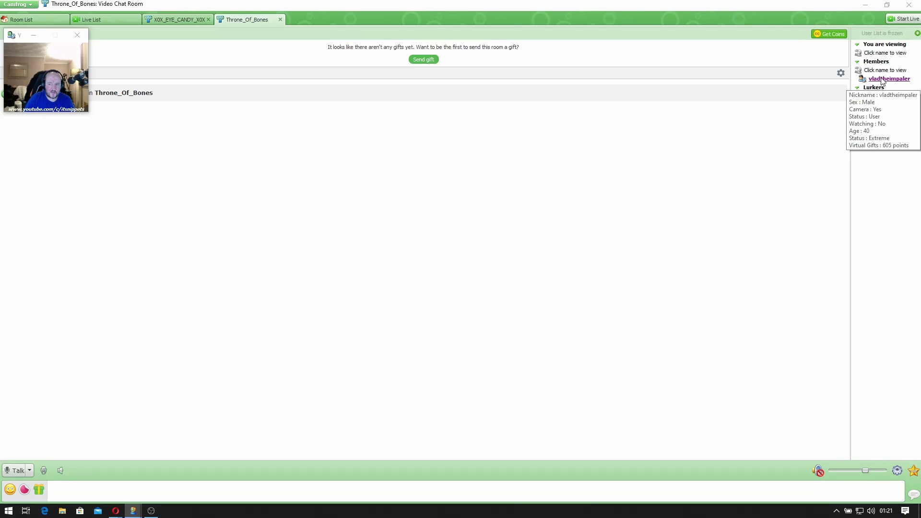
mouse_move(136, 512)
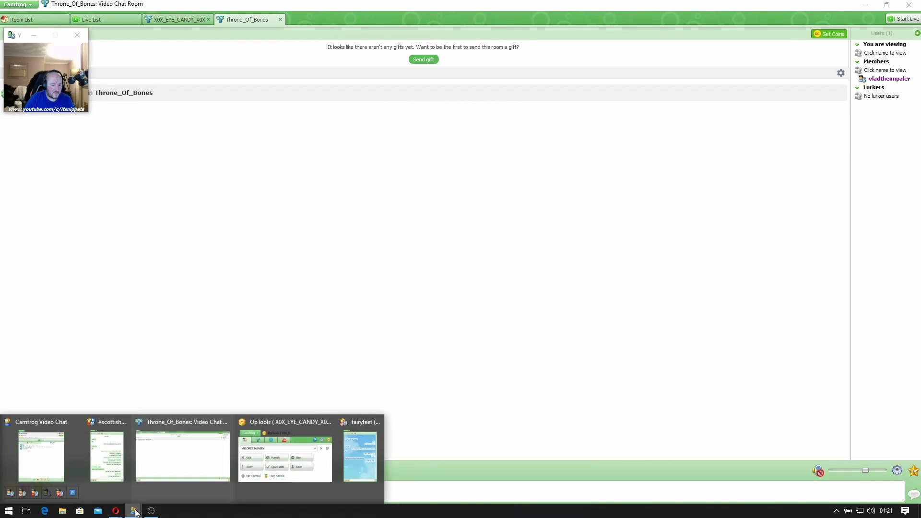
mouse_move(265, 441)
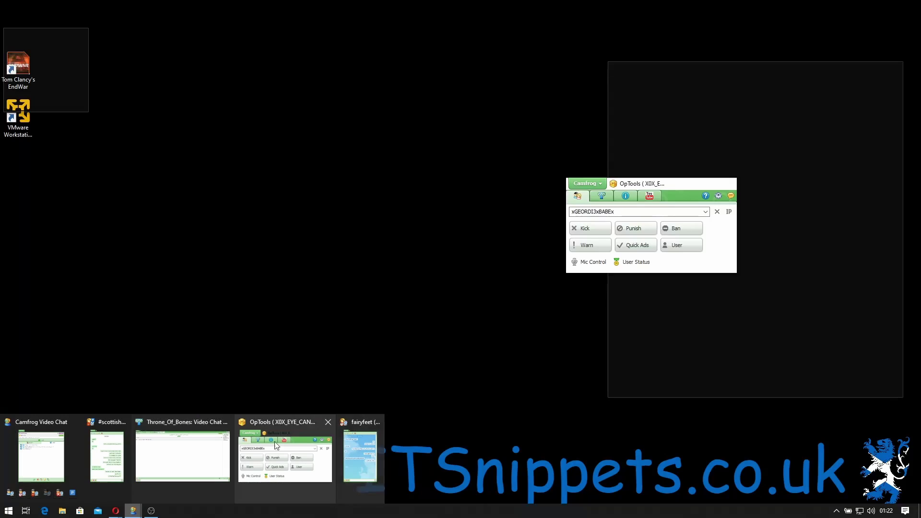
left_click(218, 446)
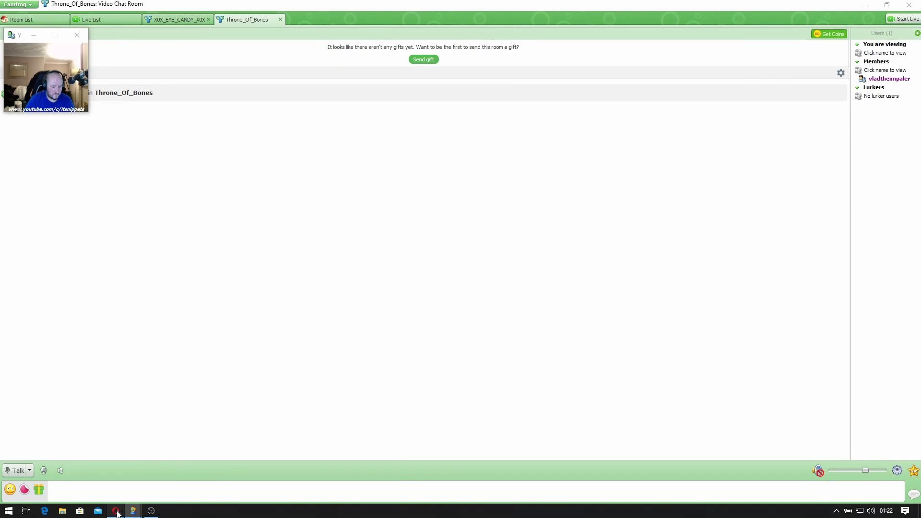
Return to the Opera browser and add the room creator's nickname to the operator list with the Owner role
mouse_move(115, 510)
left_click(175, 480)
left_click(374, 305)
type("Vlad")
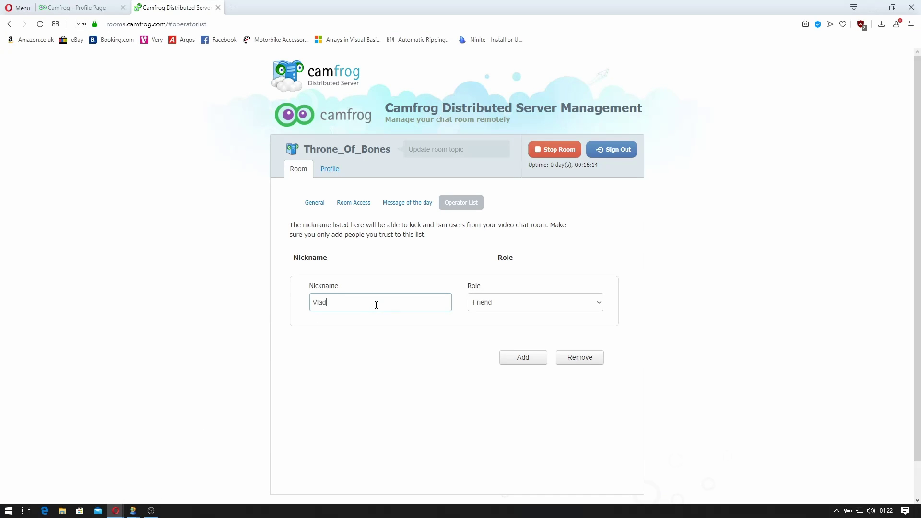
type("TheImpaler")
key("Tab")
key("Down")
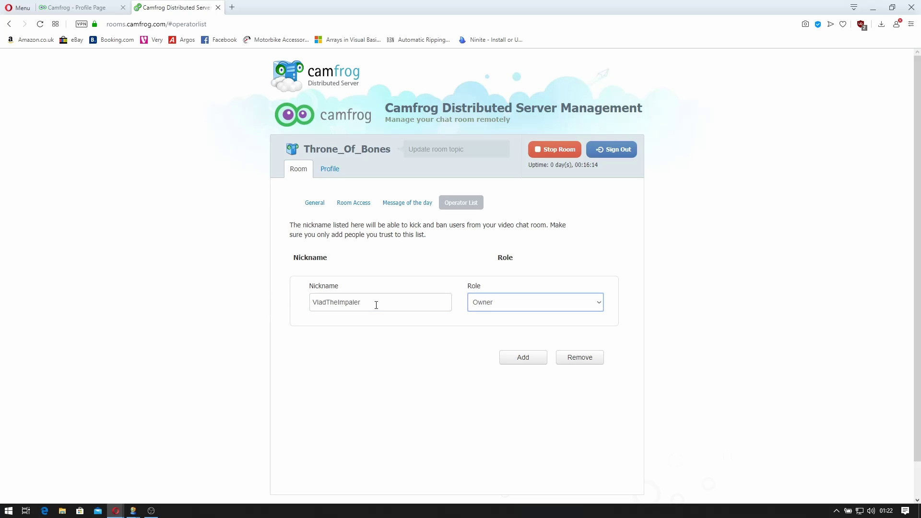
left_click(525, 359)
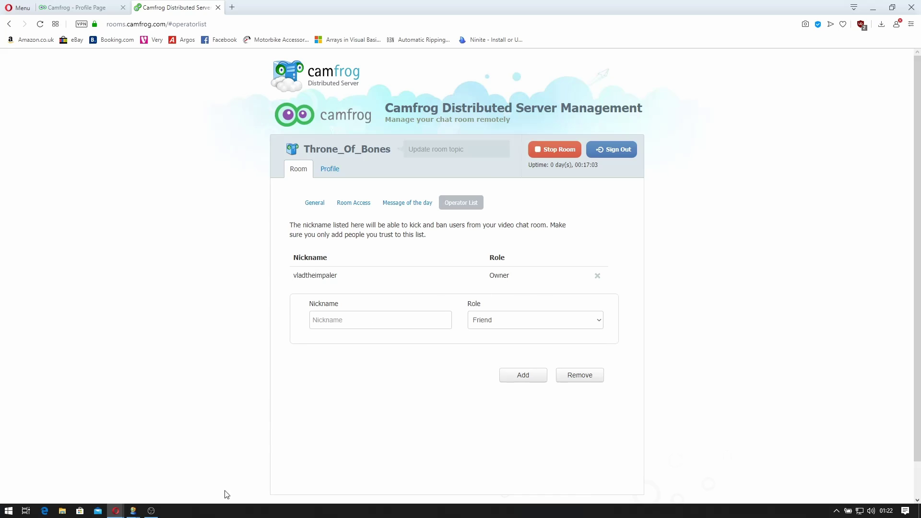
Switch to Camfrog Video Chat, examine the role icons in the X0X_EYE_CANDY_X0X user list, and return to the Throne_Of_Bones room
mouse_move(133, 510)
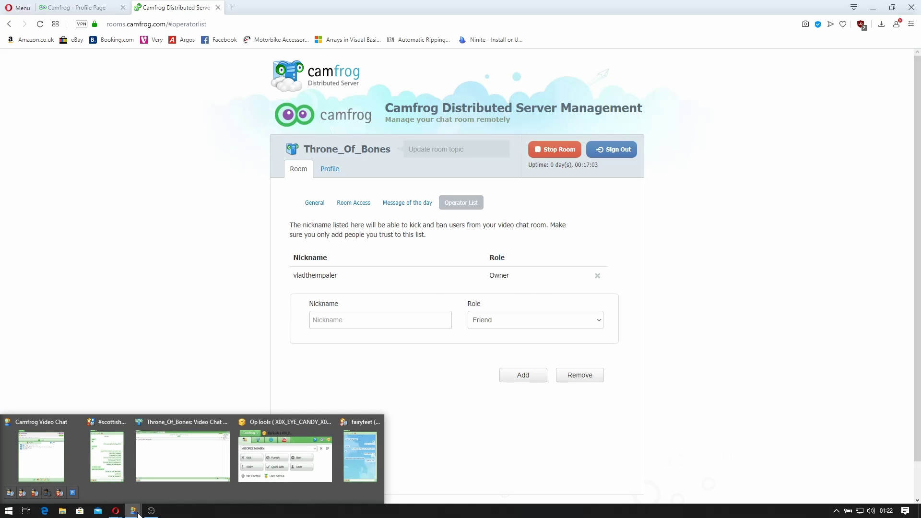
left_click(175, 468)
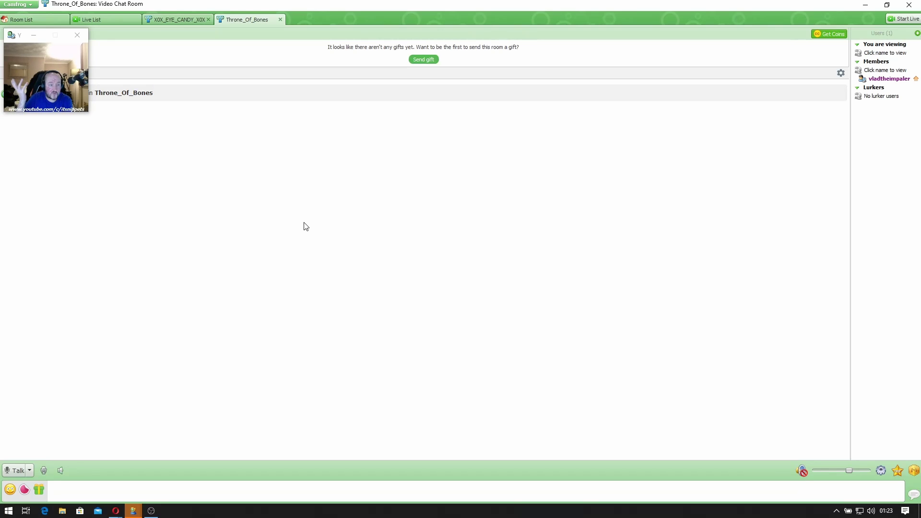
left_click(184, 22)
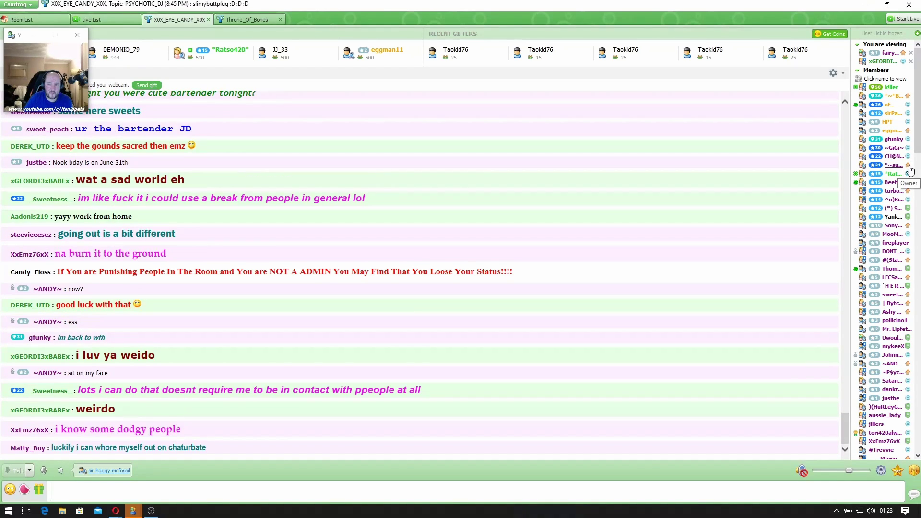
scroll(877, 254, "down", 2)
scroll(877, 254, "down", 10)
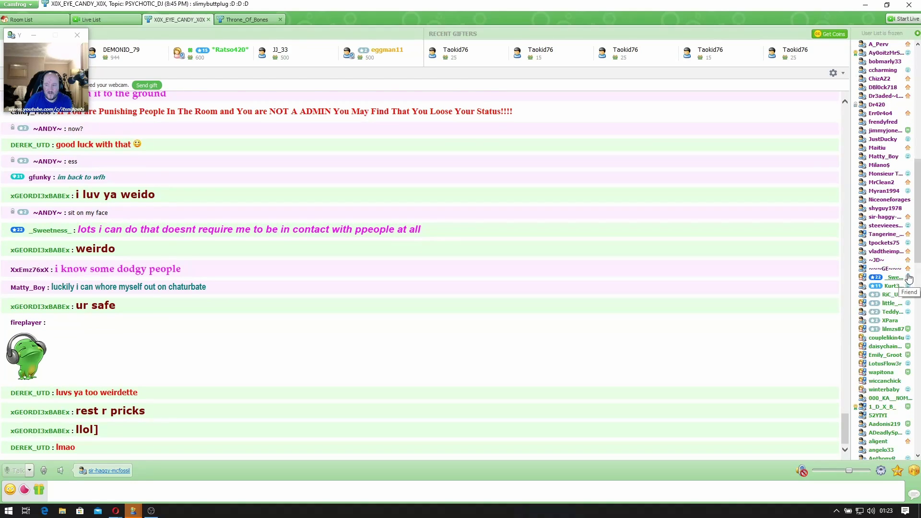
scroll(901, 230, "up", 10)
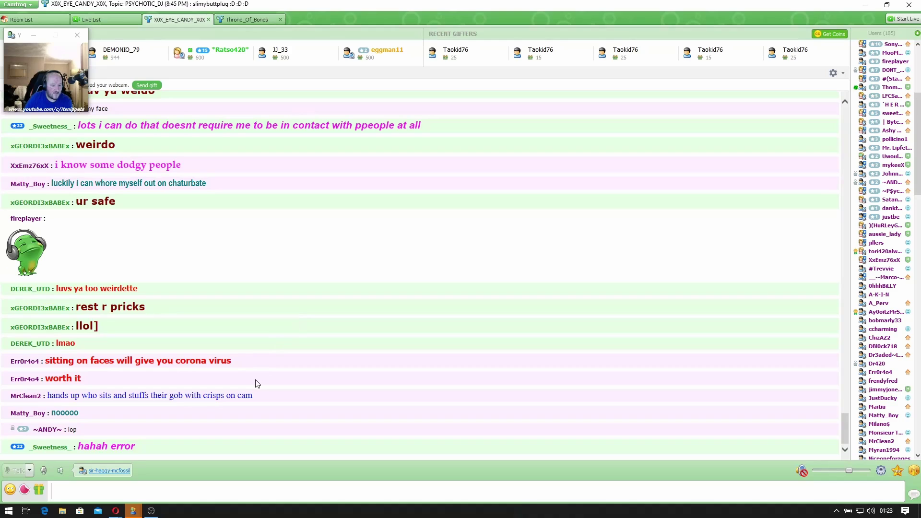
left_click(252, 20)
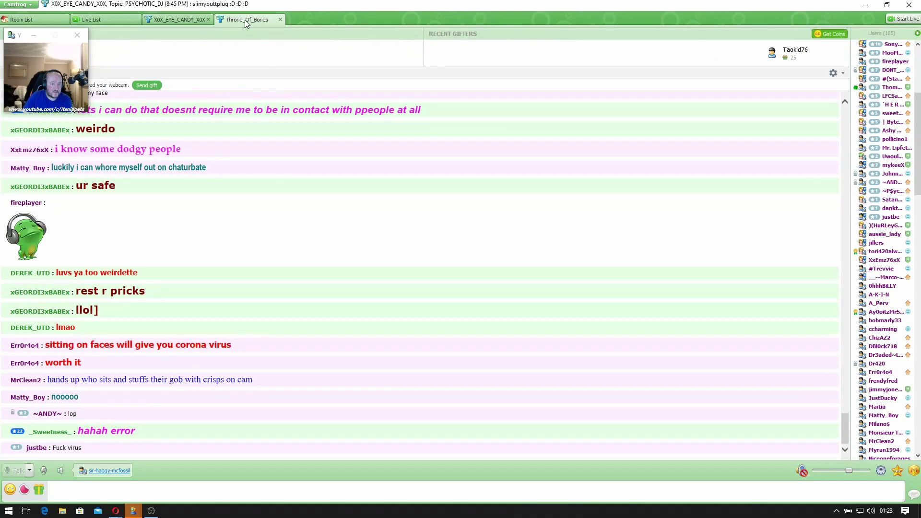